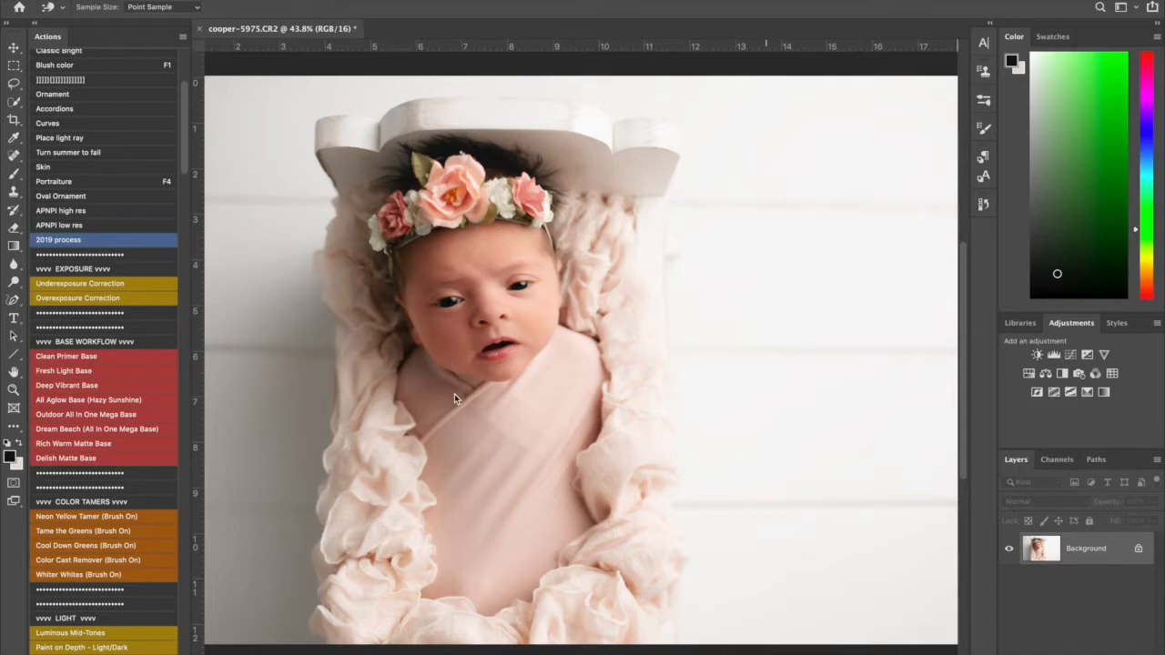
{"action": "scroll", "coordinate": [487, 455], "scroll_direction": "up", "scroll_amount": 1}
{"action": "scroll", "coordinate": [489, 456], "scroll_direction": "up", "scroll_amount": 1}
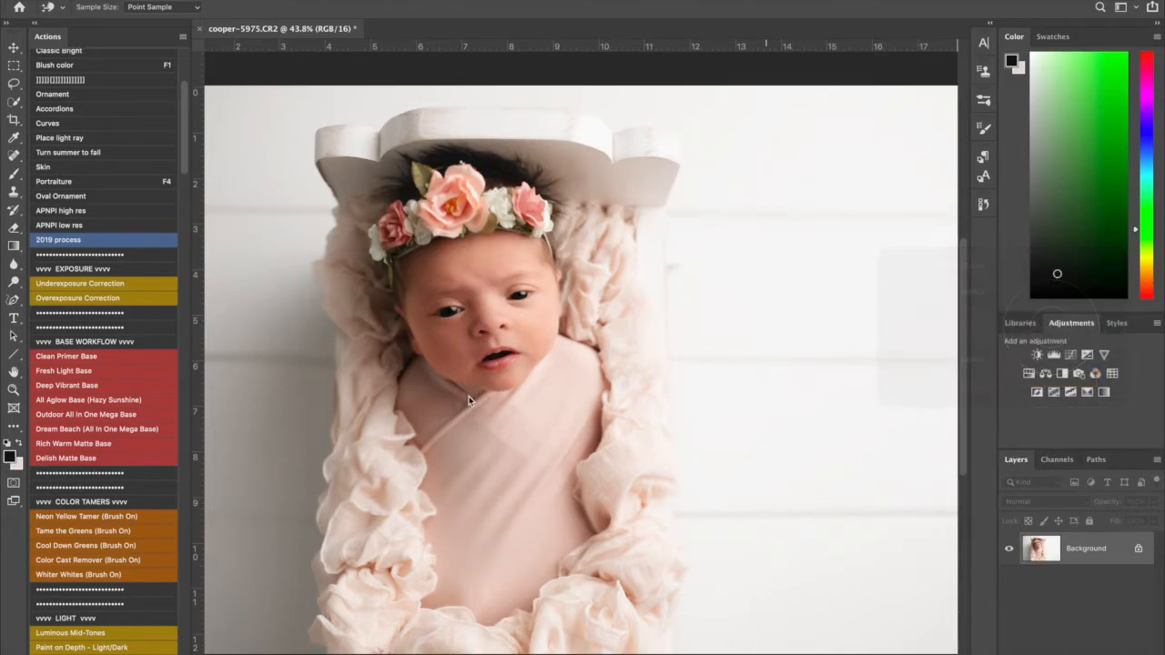
{"action": "scroll", "coordinate": [467, 418], "scroll_direction": "up", "scroll_amount": 2}
{"action": "scroll", "coordinate": [466, 419], "scroll_direction": "down", "scroll_amount": 1}
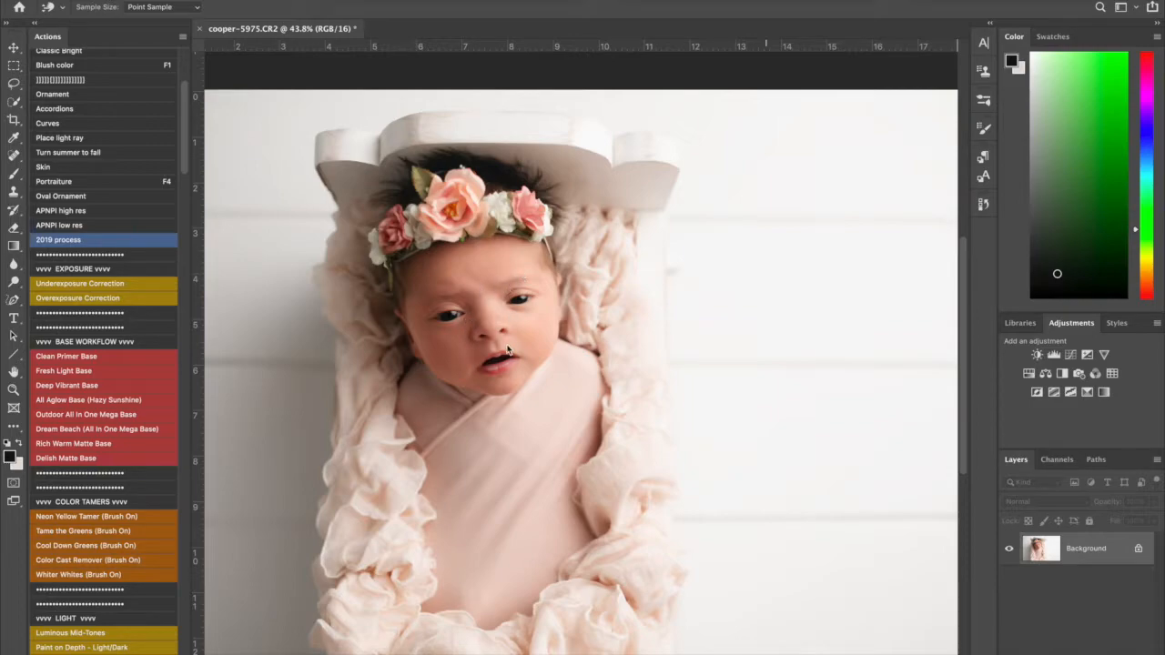
Step: Select the Dodge tool and enlarge its brush to size 100 for work on the baby's face
{"action": "left_click", "coordinate": [14, 284]}
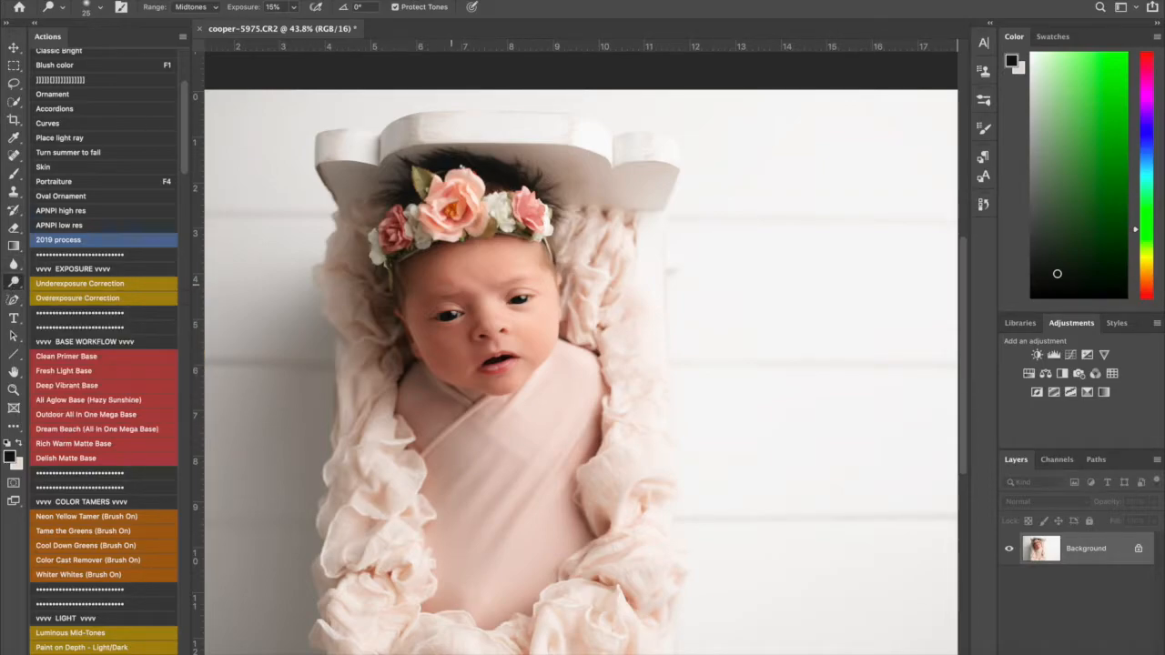
{"action": "scroll", "coordinate": [451, 285], "scroll_direction": "up", "scroll_amount": 10}
{"action": "scroll", "coordinate": [450, 285], "scroll_direction": "down", "scroll_amount": 9}
{"action": "key", "text": "bracketright"}
{"action": "key", "text": "bracketright"}
{"action": "key", "text": "bracketright"}
{"action": "key", "text": "bracketright"}
{"action": "key", "text": "bracketright"}
{"action": "key", "text": "bracketright"}
{"action": "key", "text": "bracketright"}
{"action": "key", "text": "bracketright"}
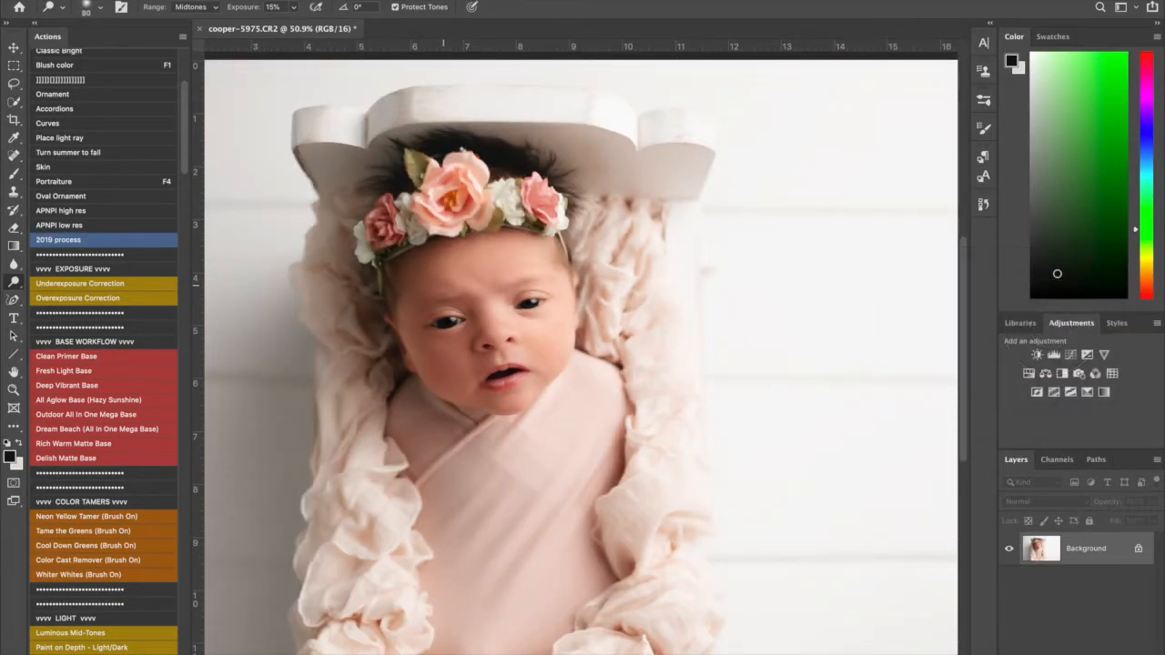
{"action": "key", "text": "bracketright"}
{"action": "key", "text": "bracketright"}
Step: Cycle through the Burn and Sponge tools and return to the Dodge tool
{"action": "key", "text": "shift+o"}
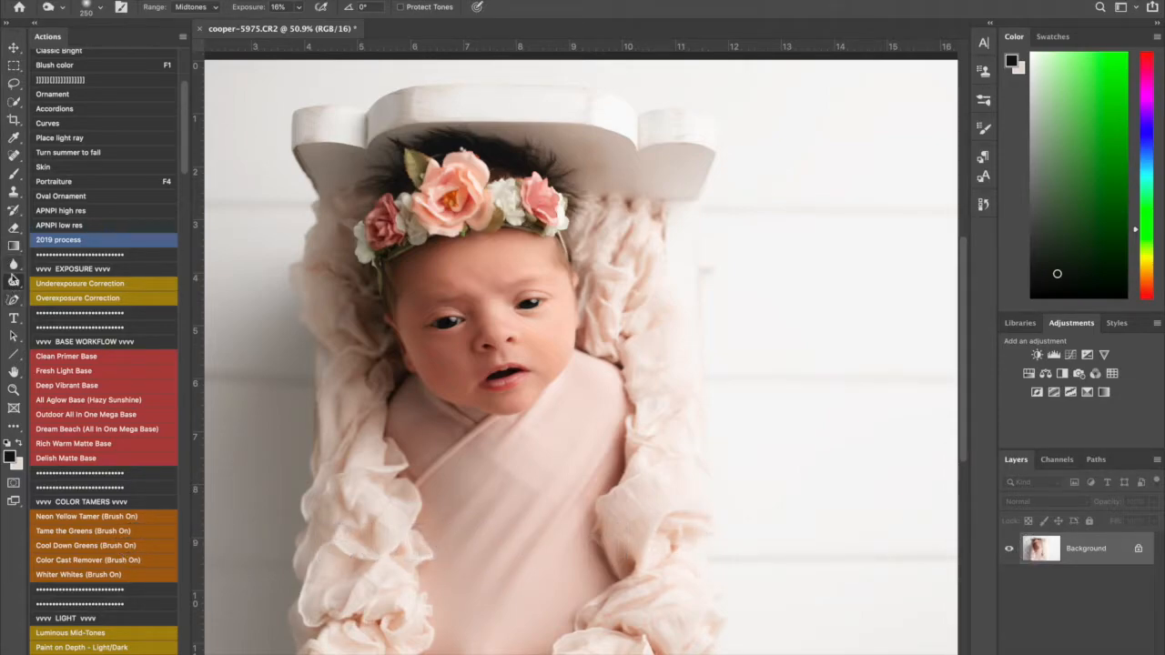
{"action": "left_click", "coordinate": [13, 284], "text": "alt"}
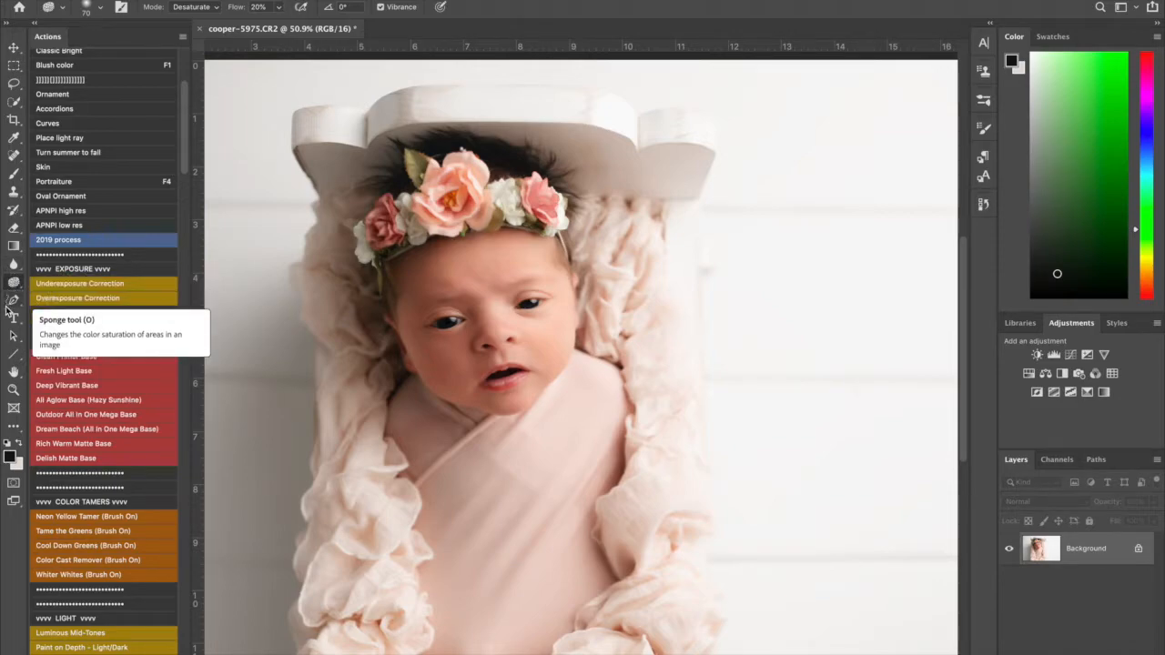
{"action": "key", "text": "shift+o"}
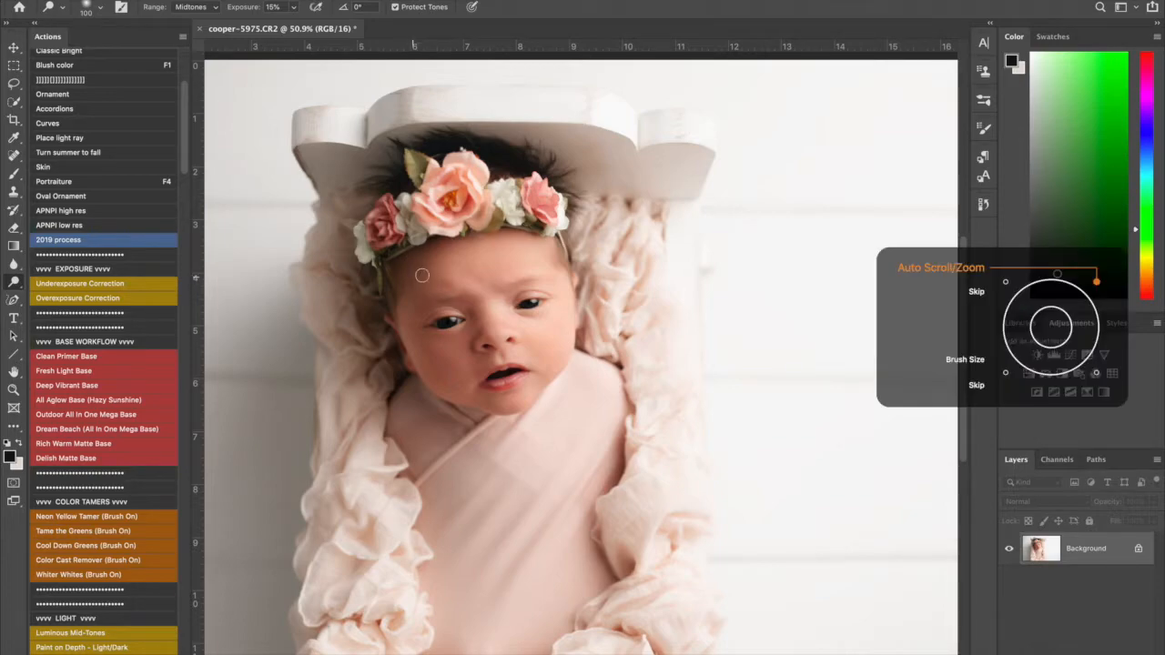
Step: Lighten the shadowed areas of the baby's face with the Dodge tool on midtones at 15% exposure
{"action": "scroll", "coordinate": [417, 273], "scroll_direction": "up", "scroll_amount": 5}
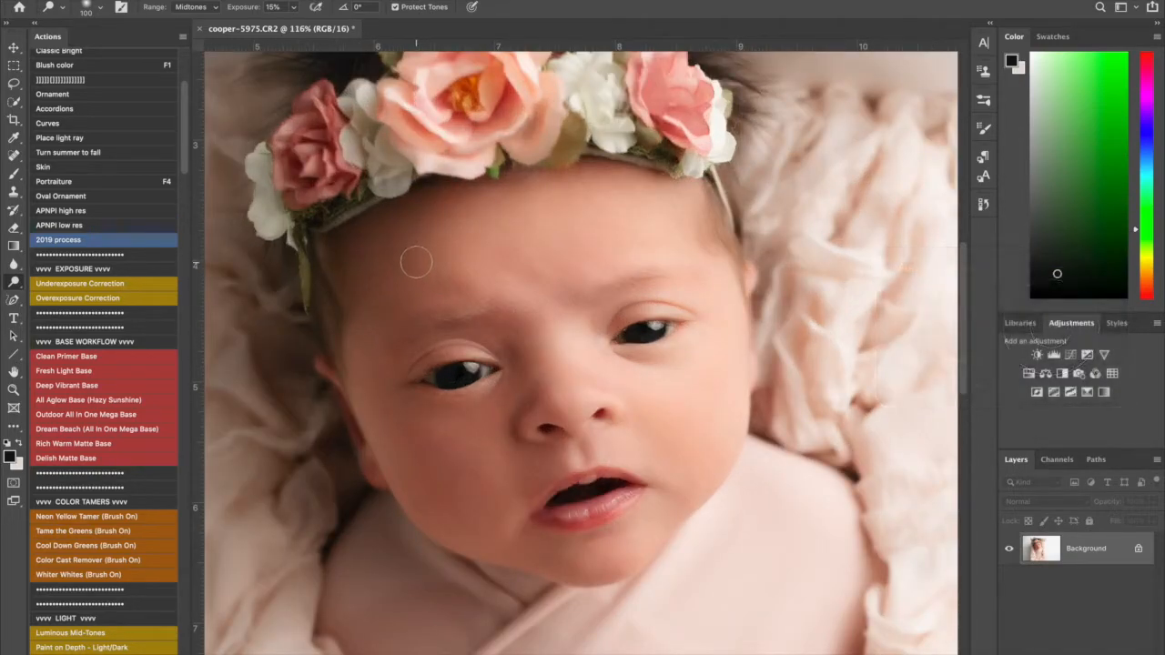
{"action": "scroll", "coordinate": [427, 259], "scroll_direction": "down", "scroll_amount": 4}
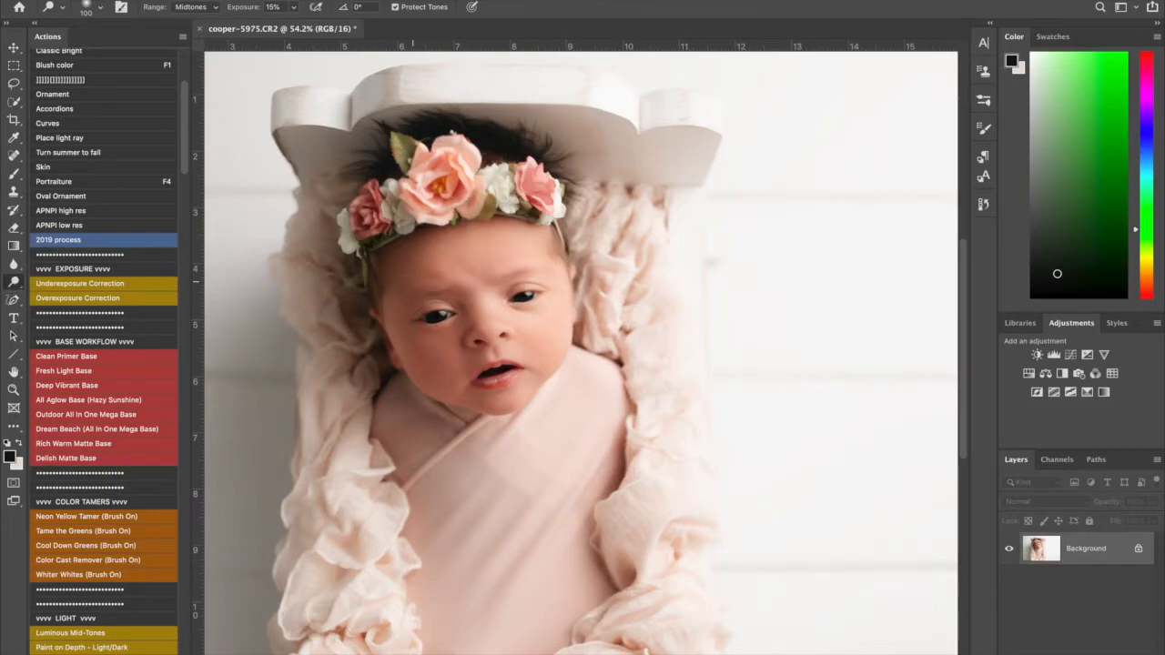
{"action": "scroll", "coordinate": [424, 276], "scroll_direction": "down", "scroll_amount": 7}
{"action": "scroll", "coordinate": [536, 331], "scroll_direction": "up", "scroll_amount": 10}
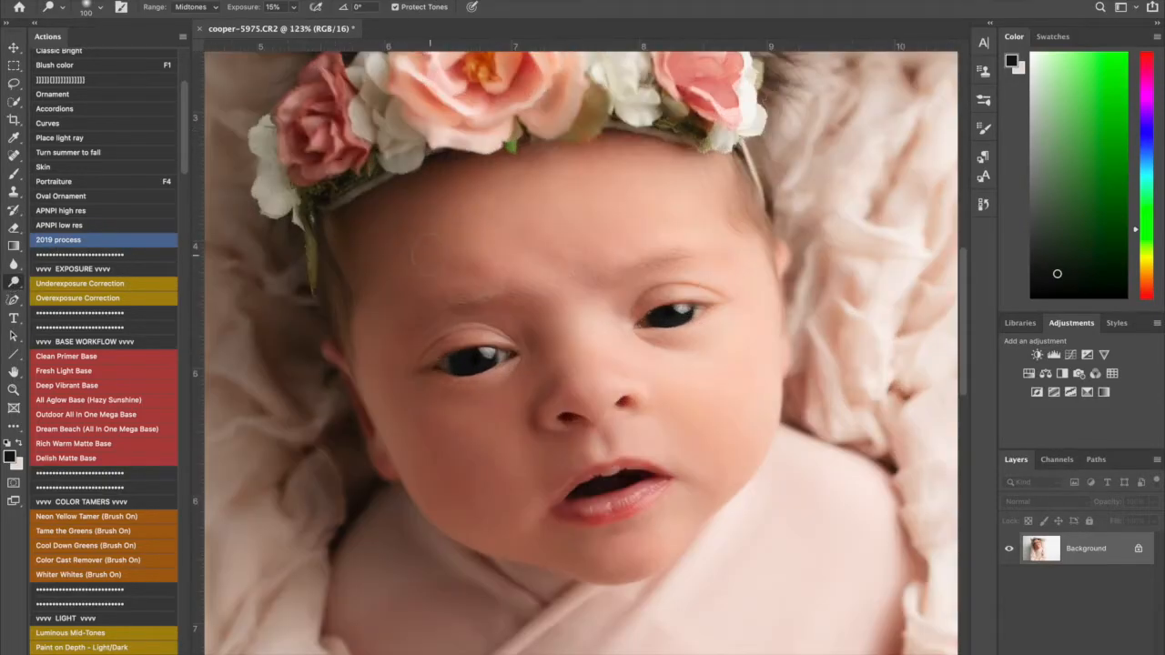
{"action": "scroll", "coordinate": [454, 264], "scroll_direction": "down", "scroll_amount": 3}
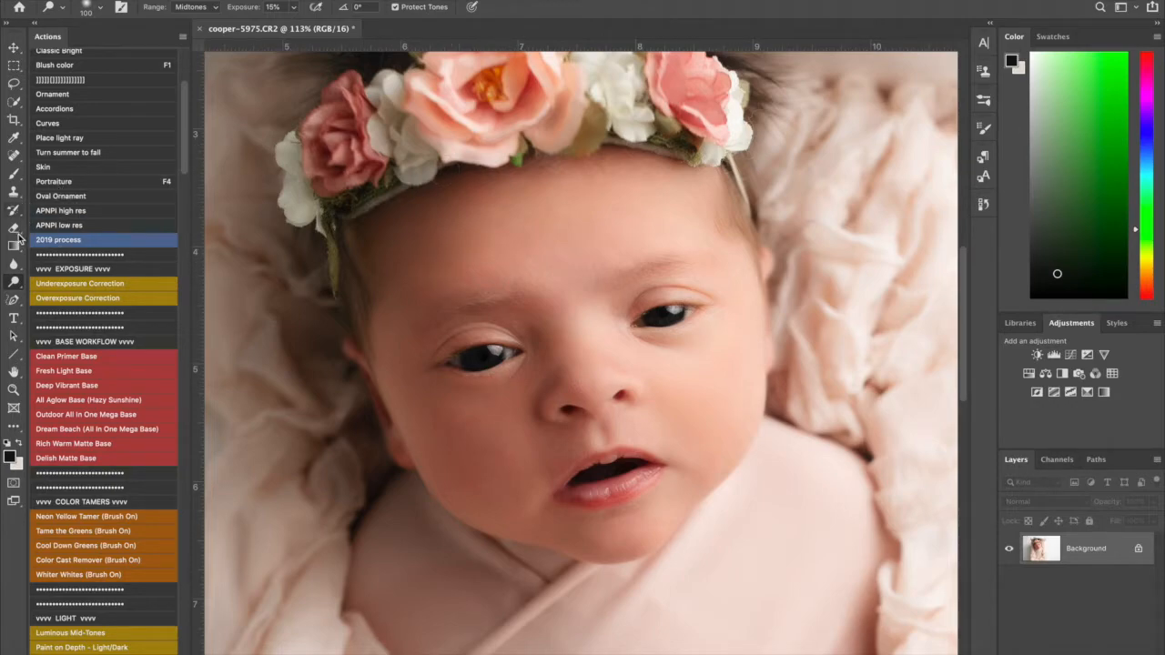
Step: Darken the contours of the baby's face with the Burn tool on midtones at 16% exposure, adjusting the brush to size 100
{"action": "left_click", "coordinate": [15, 285], "text": "alt"}
{"action": "key", "text": "["}
{"action": "key", "text": "["}
{"action": "scroll", "coordinate": [414, 255], "scroll_direction": "down", "scroll_amount": 5}
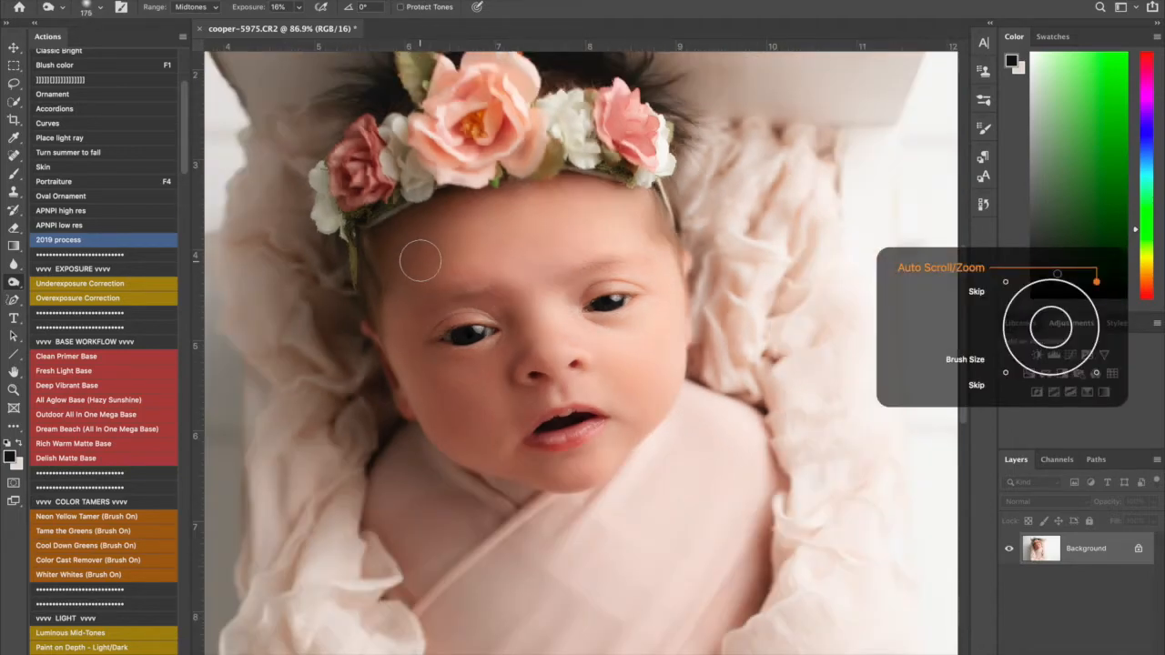
{"action": "key", "text": "["}
{"action": "key", "text": "["}
{"action": "key", "text": "["}
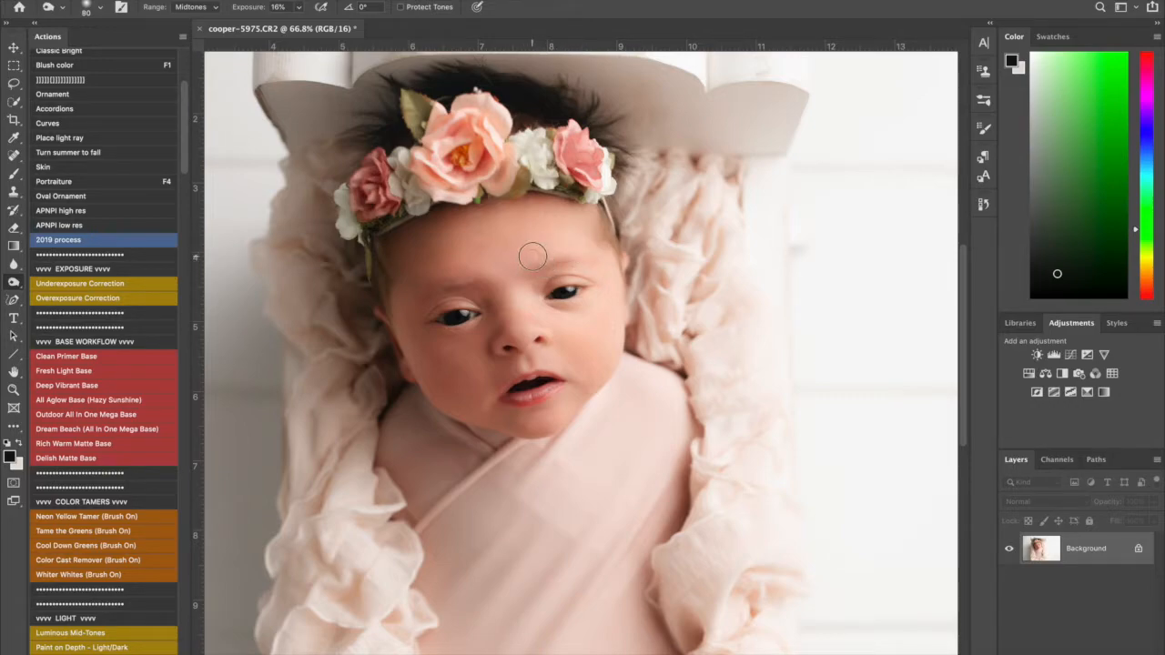
{"action": "key", "text": "bracketleft"}
{"action": "key", "text": "bracketright"}
{"action": "key", "text": "bracketright"}
Step: Compare the photo's original history state with the latest Burn Tool state, ending on the latest one
{"action": "left_click", "coordinate": [983, 206]}
{"action": "left_click_drag", "start_coordinate": [969, 357], "coordinate": [951, 222]}
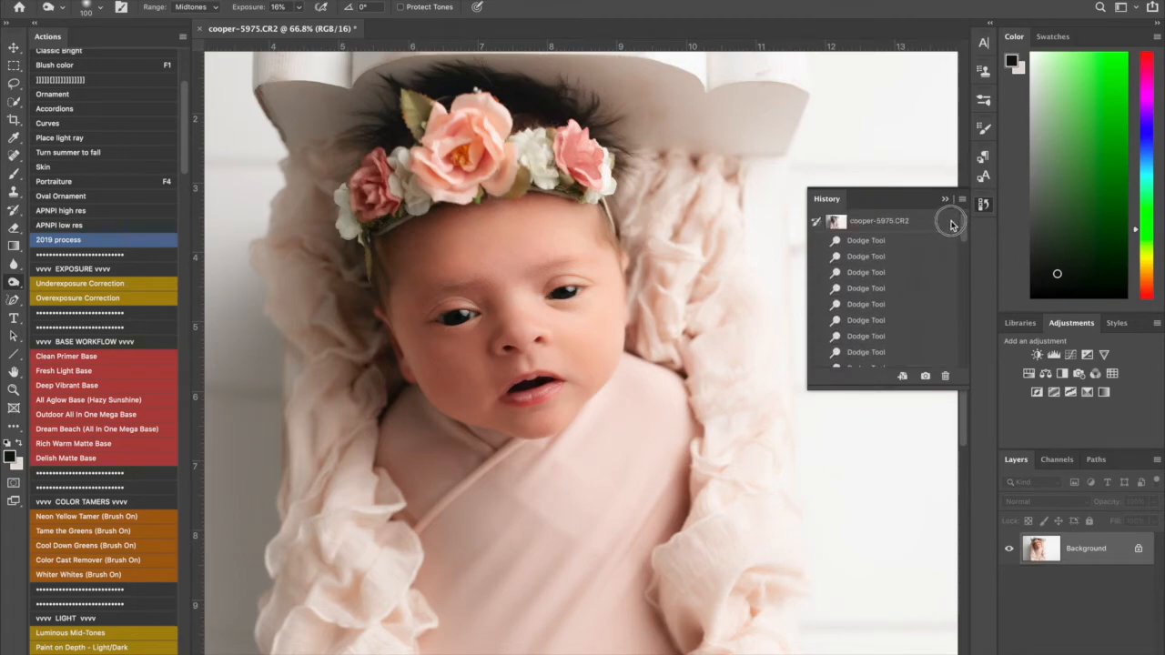
{"action": "left_click", "coordinate": [864, 241]}
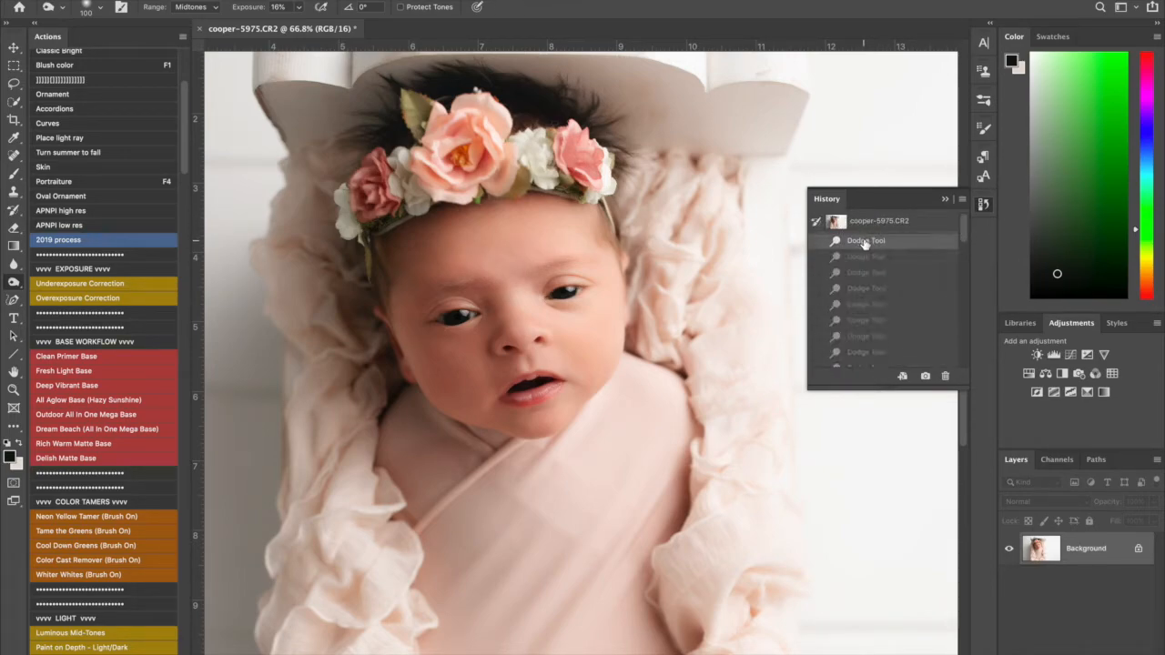
{"action": "left_click", "coordinate": [863, 226]}
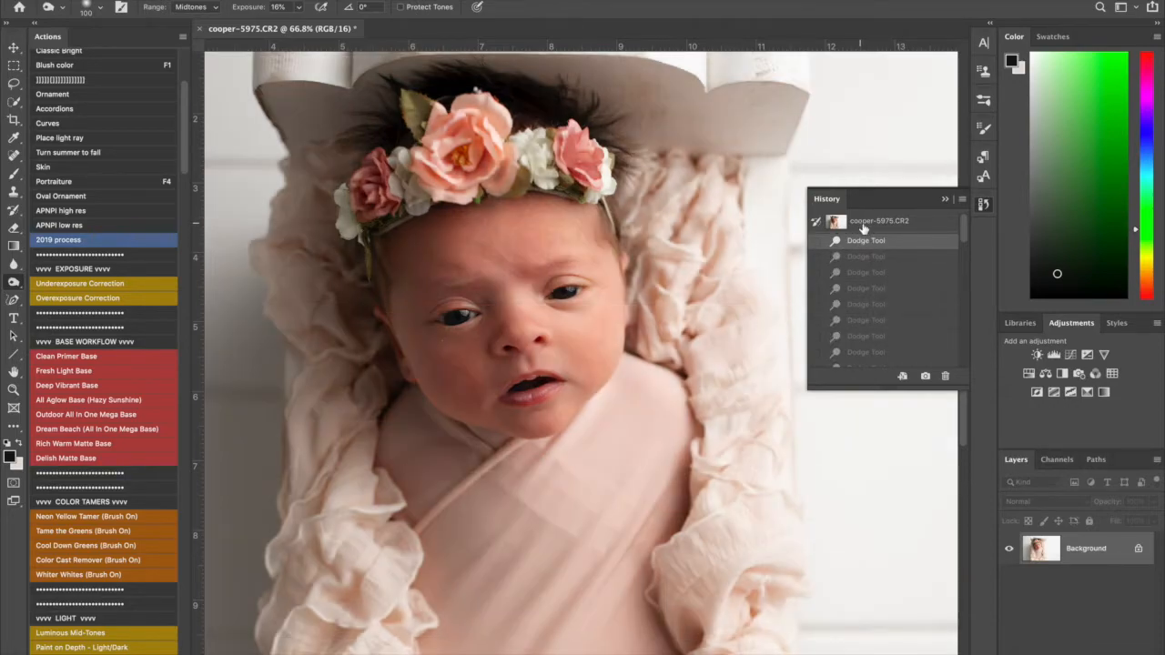
{"action": "left_click_drag", "start_coordinate": [963, 229], "coordinate": [953, 373]}
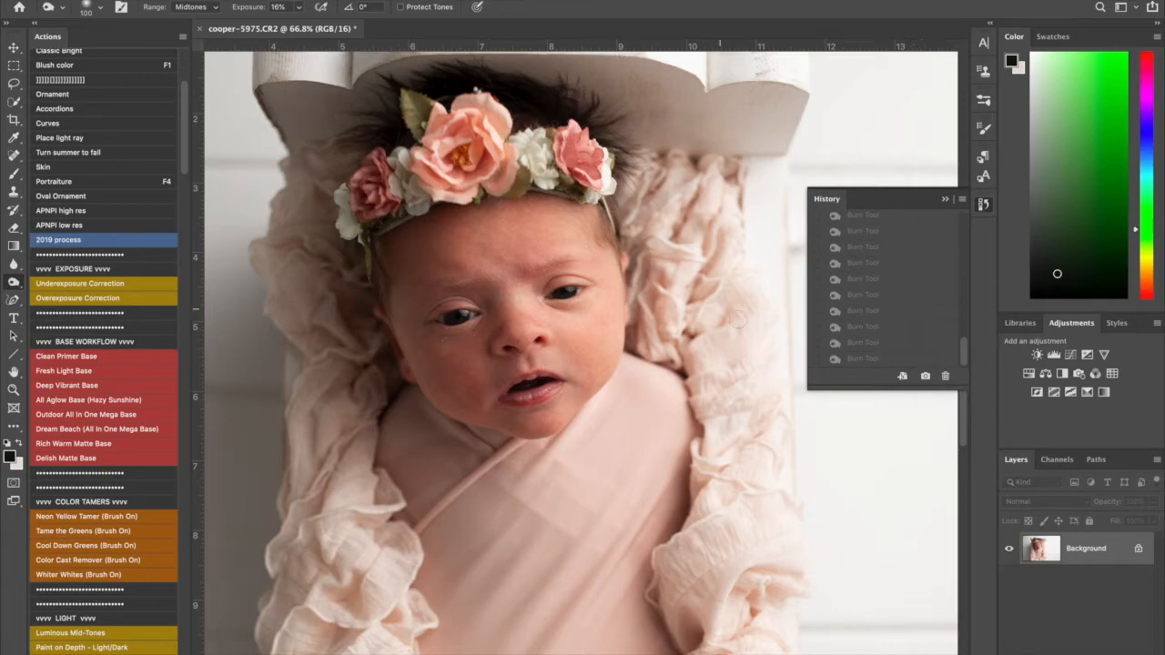
{"action": "left_click", "coordinate": [848, 358]}
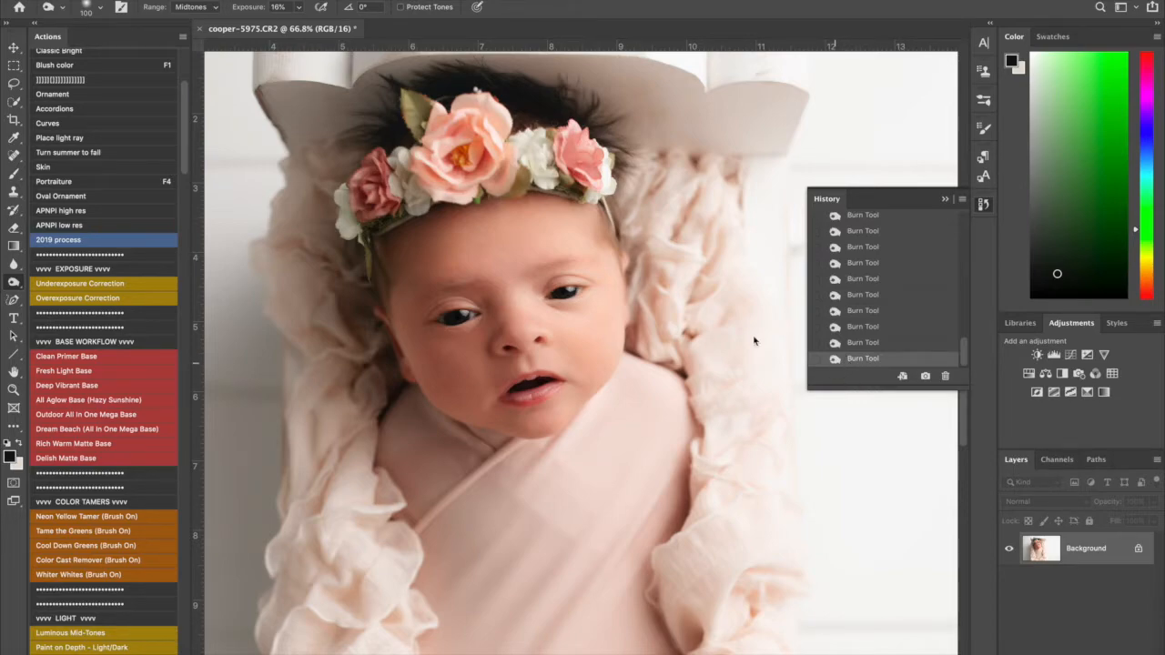
{"action": "left_click", "coordinate": [945, 200]}
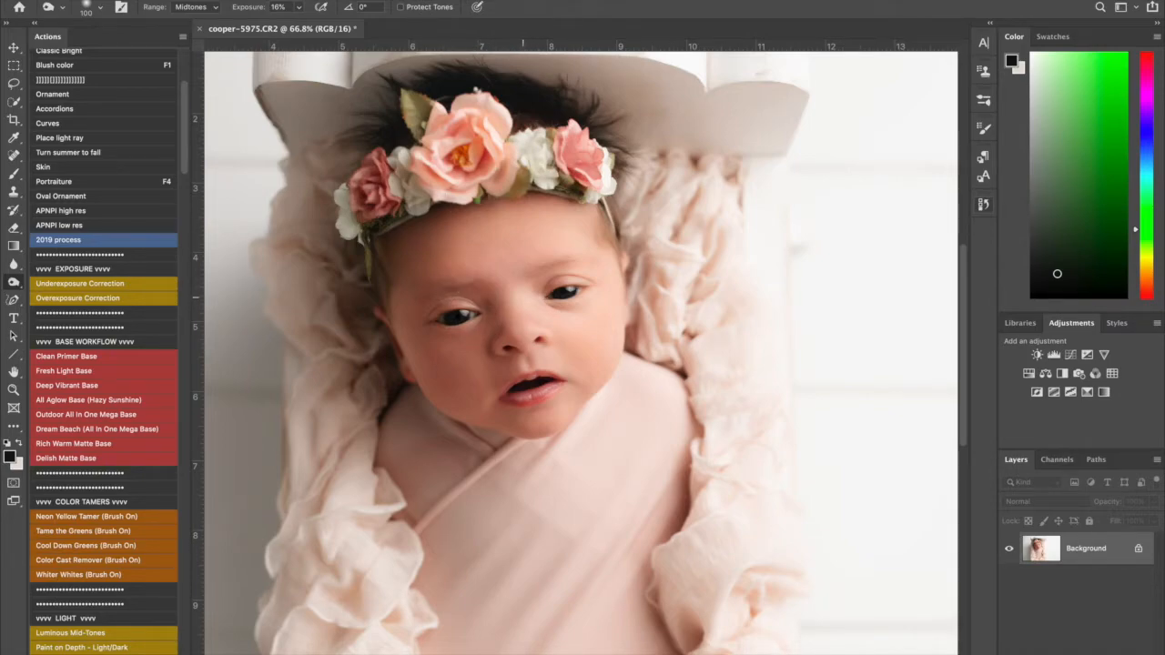
Step: Open the photo in the Liquify filter and reduce the warp brush to size 150
{"action": "key", "text": "F12"}
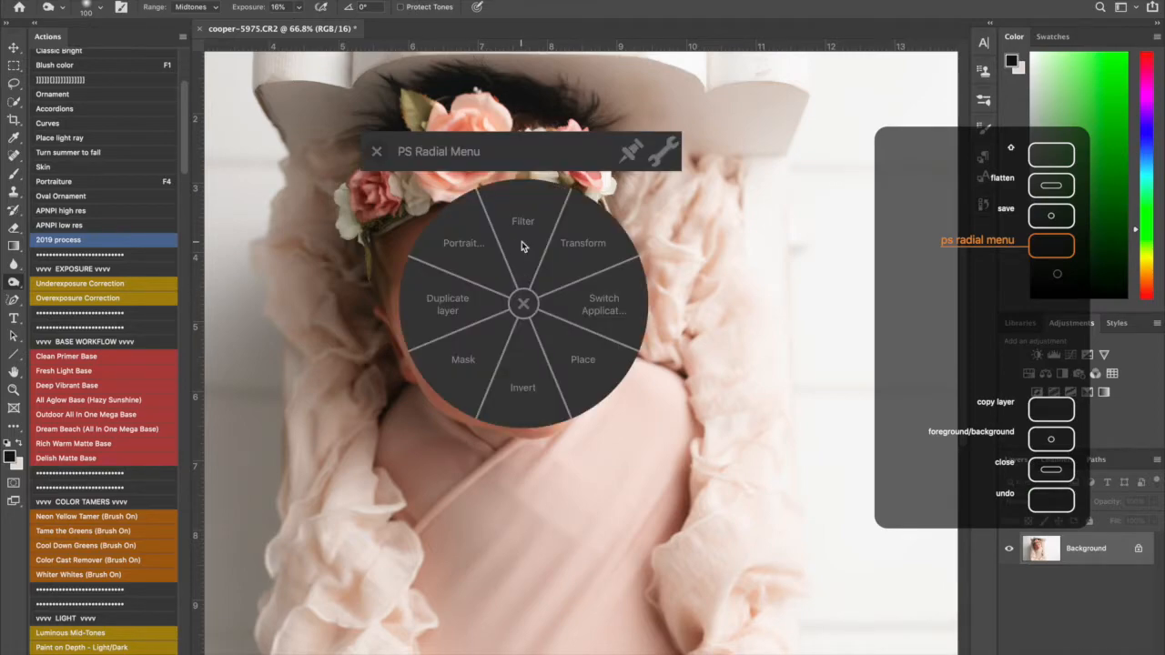
{"action": "left_click", "coordinate": [521, 241]}
{"action": "left_click", "coordinate": [498, 151]}
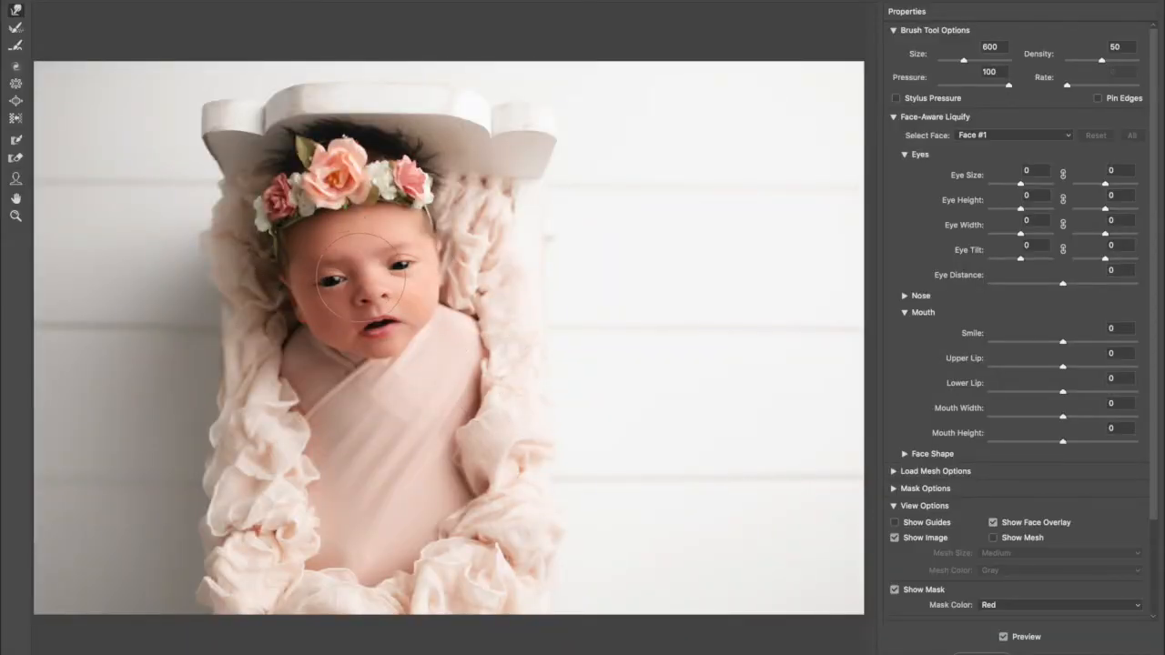
{"action": "key", "text": "bracketleft"}
{"action": "key", "text": "bracketleft"}
{"action": "key", "text": "bracketleft"}
{"action": "key", "text": "bracketleft"}
{"action": "key", "text": "bracketleft"}
{"action": "key", "text": "bracketleft"}
{"action": "key", "text": "bracketleft"}
Step: Warp the area around the baby's eyebrow in Liquify with the brush enlarged to size 200
{"action": "key", "text": "super+plus"}
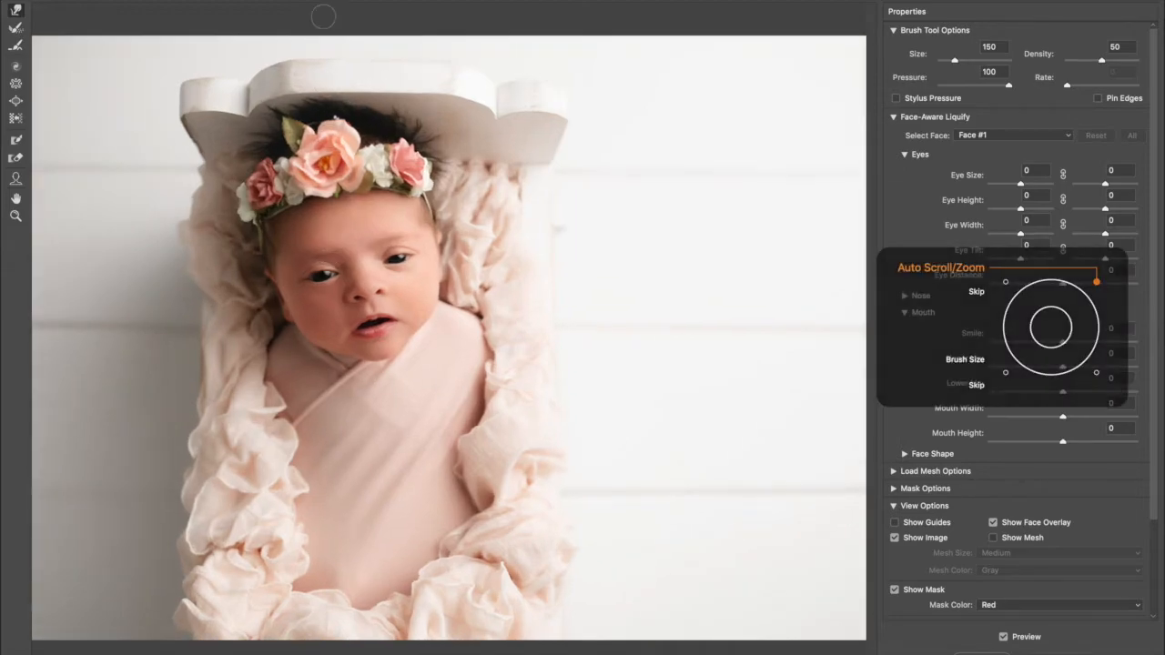
{"action": "key", "text": "super+plus"}
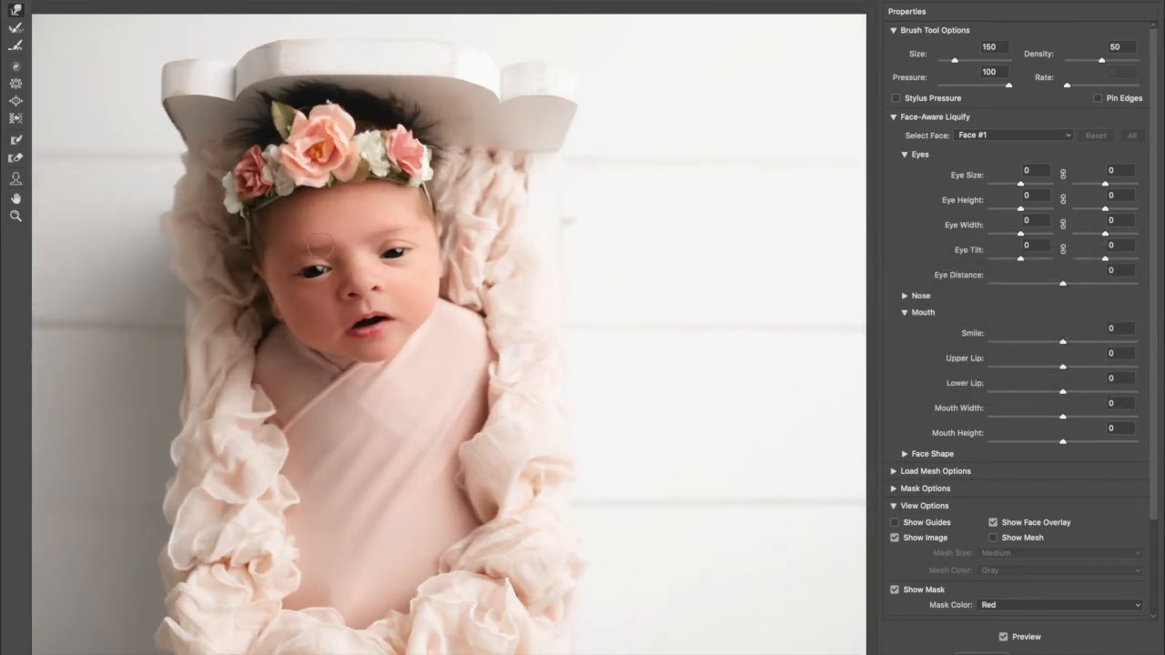
{"action": "key", "text": "super+plus"}
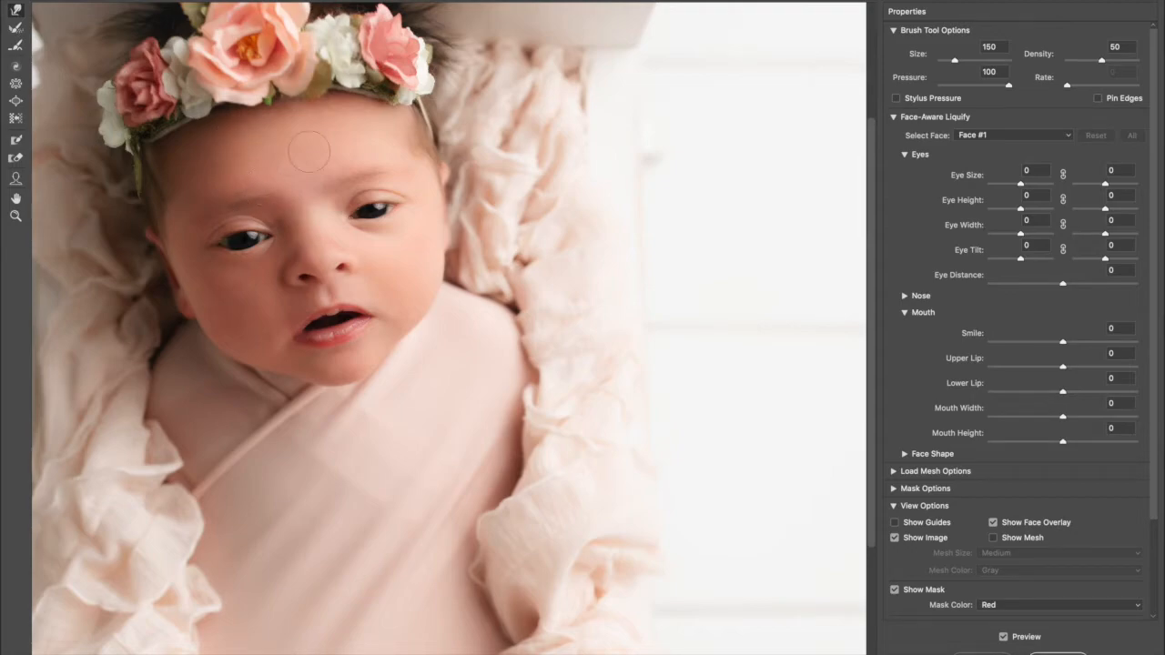
{"action": "key", "text": "super+plus"}
{"action": "key", "text": "super+minus"}
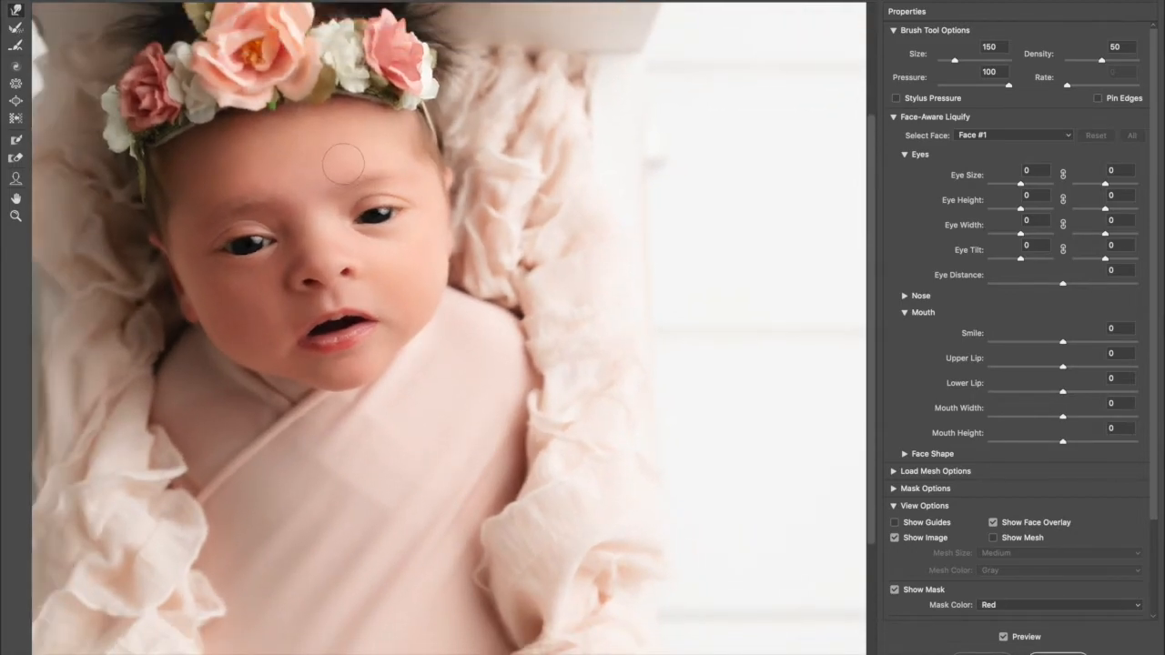
{"action": "key", "text": "bracketright"}
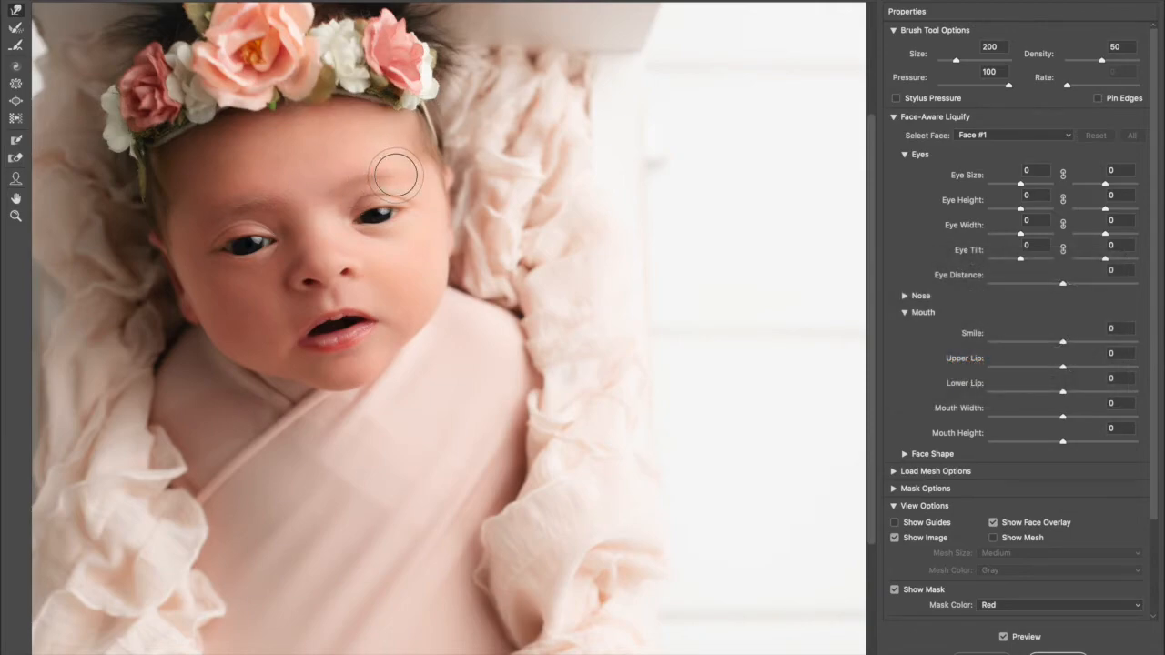
Step: Refine the baby's facial features in Liquify with smaller warp brushes, reducing the size to 100 and 60
{"action": "key", "text": "bracketleft"}
{"action": "key", "text": "bracketleft"}
{"action": "key", "text": "bracketleft"}
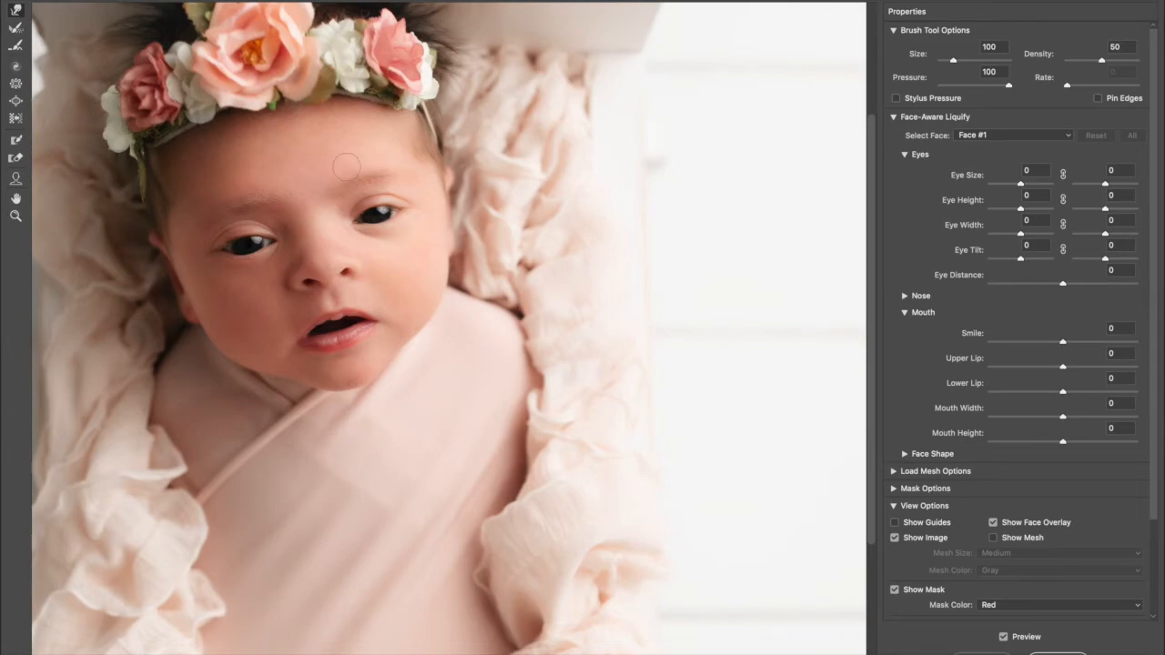
{"action": "key", "text": "bracketleft"}
{"action": "key", "text": "bracketleft"}
{"action": "scroll", "coordinate": [513, 496], "scroll_direction": "down", "scroll_amount": 3}
{"action": "scroll", "coordinate": [513, 496], "scroll_direction": "down", "scroll_amount": 2}
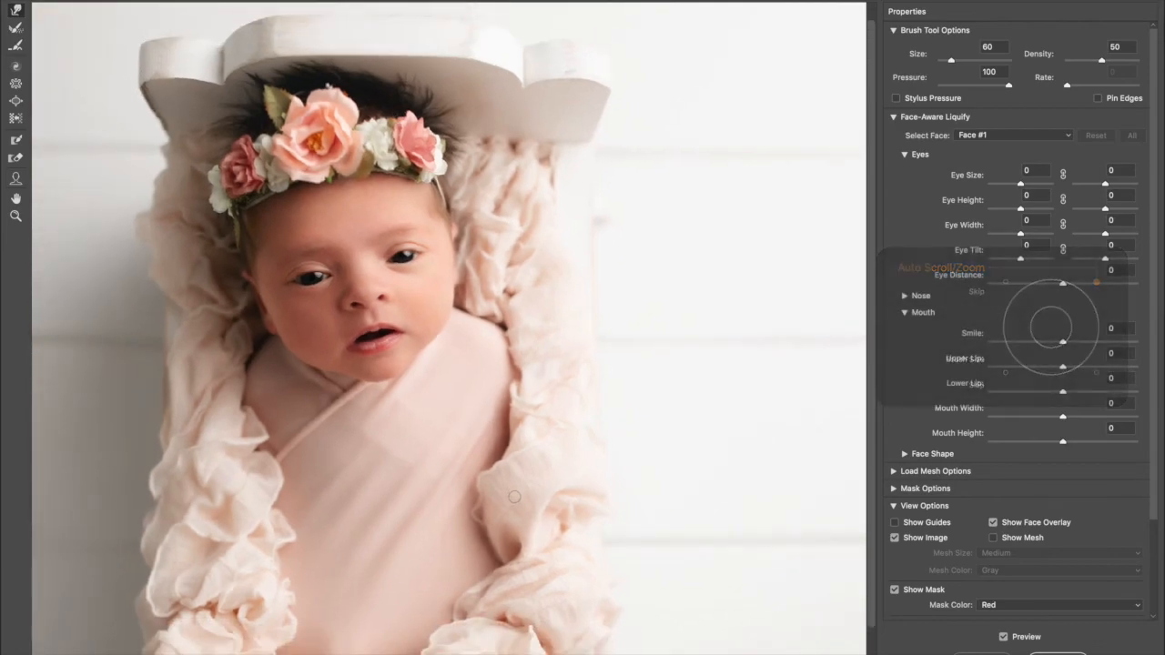
Step: Apply the Liquify adjustments and save the edited photo
{"action": "left_click", "coordinate": [1057, 653]}
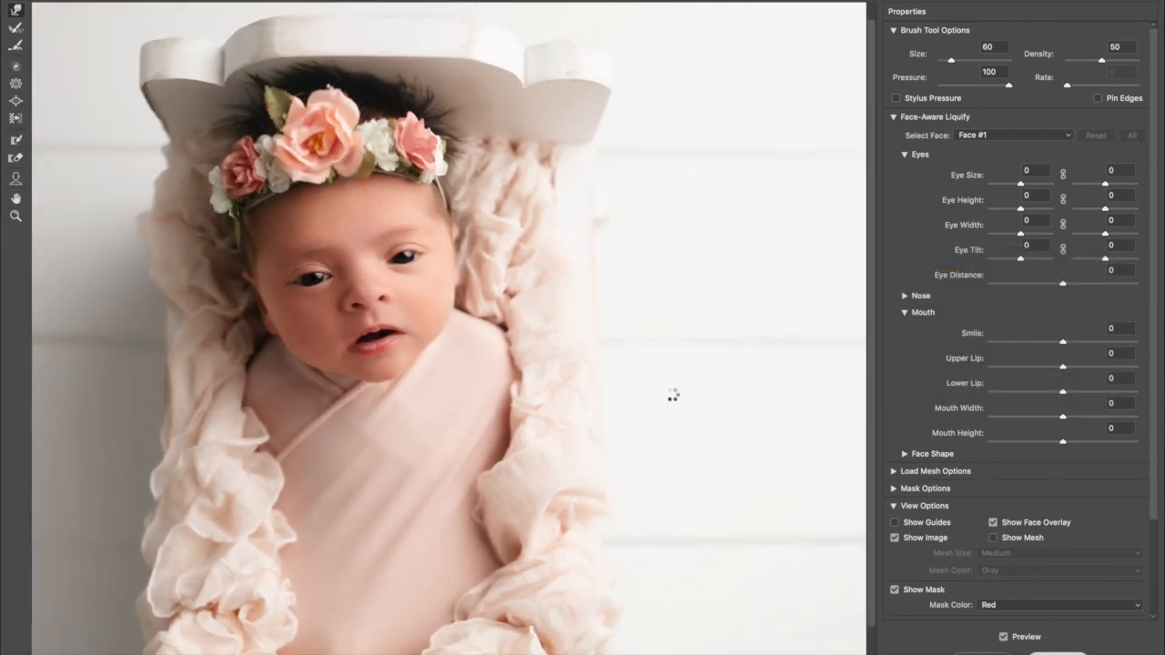
{"action": "scroll", "coordinate": [483, 520], "scroll_direction": "down", "scroll_amount": 3}
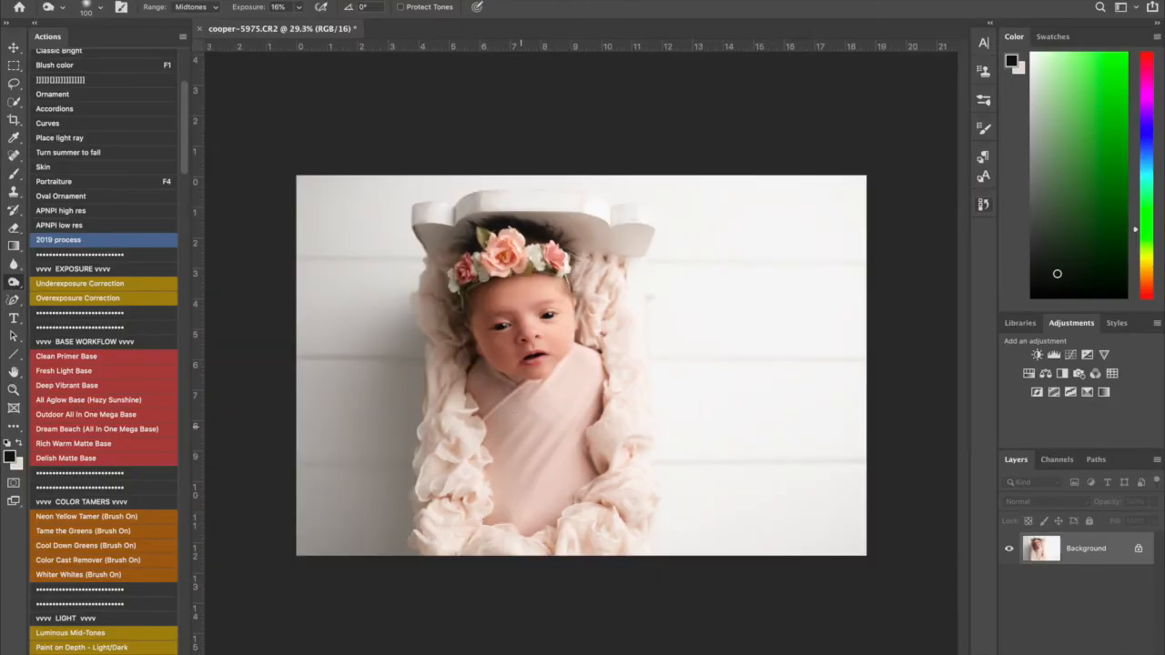
{"action": "key", "text": "ctrl+s"}
Step: Compare the original photo with the saved Liquify state in the history, ending on the Liquify state
{"action": "left_click", "coordinate": [983, 204]}
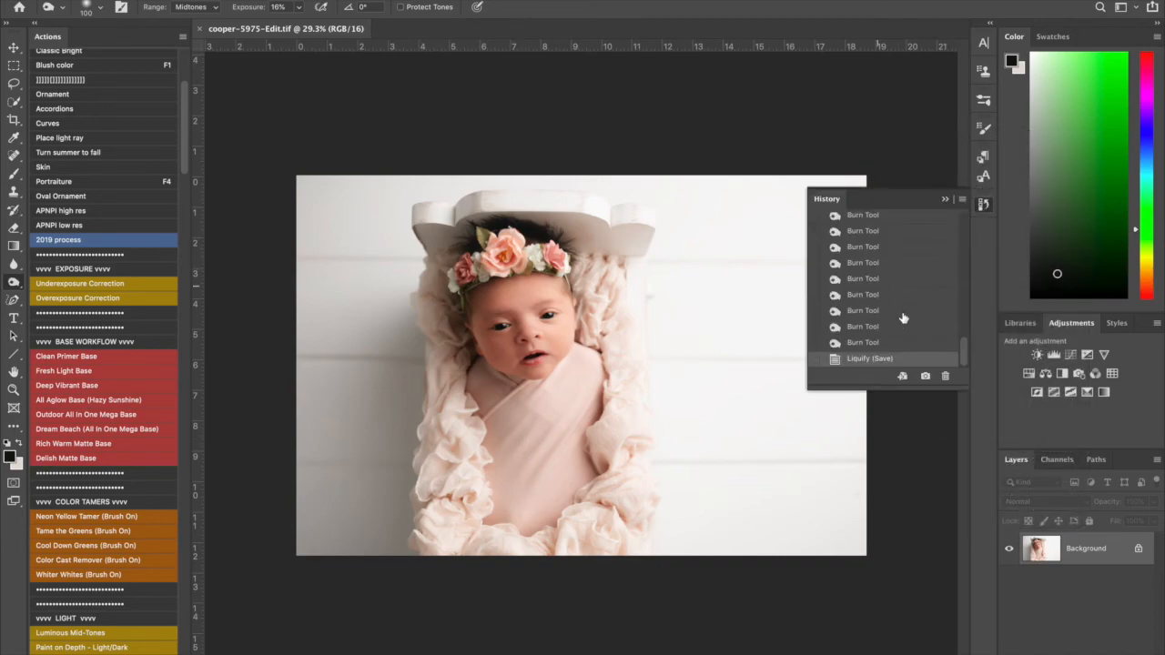
{"action": "left_click_drag", "start_coordinate": [967, 355], "coordinate": [955, 216]}
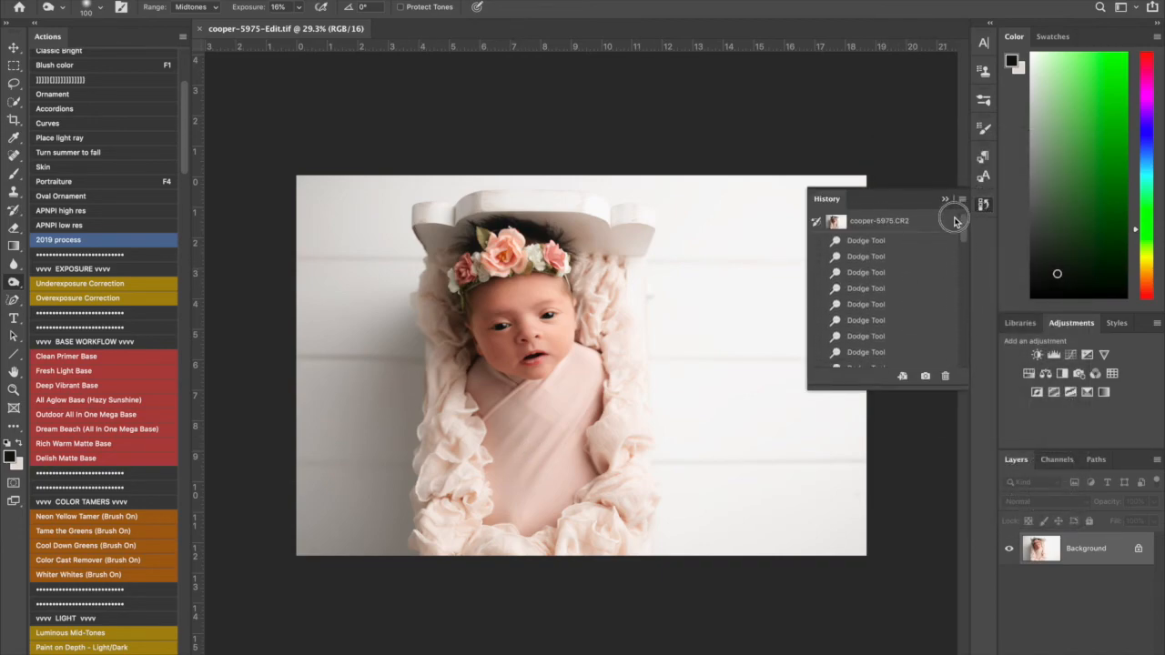
{"action": "left_click", "coordinate": [863, 223]}
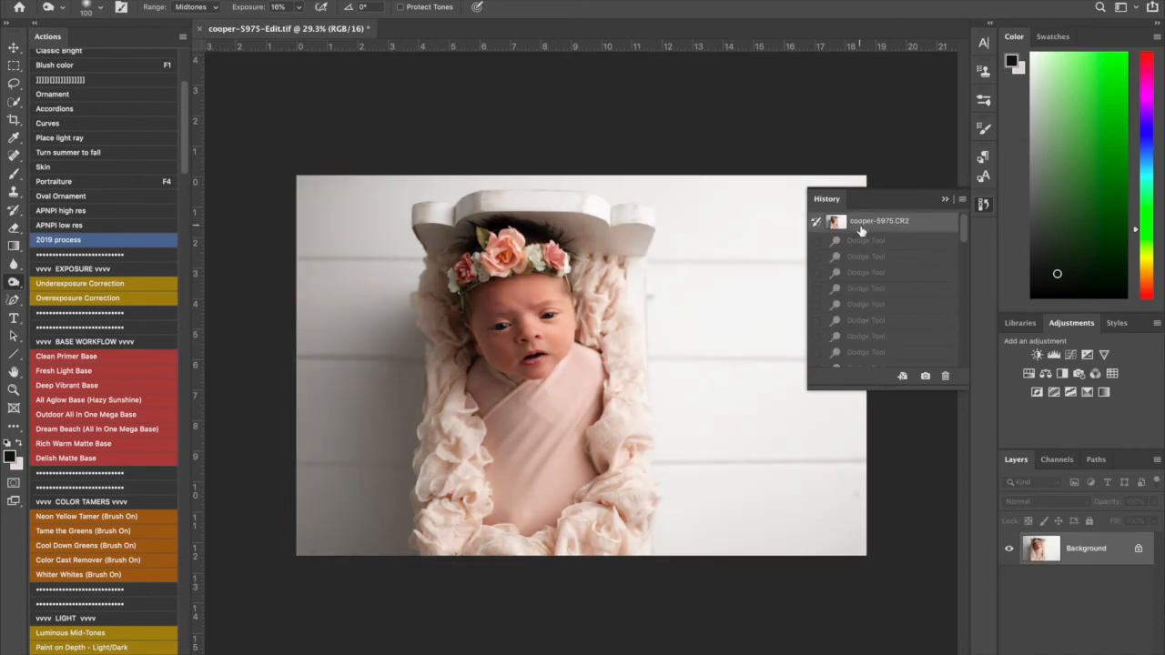
{"action": "left_click_drag", "start_coordinate": [961, 228], "coordinate": [952, 374]}
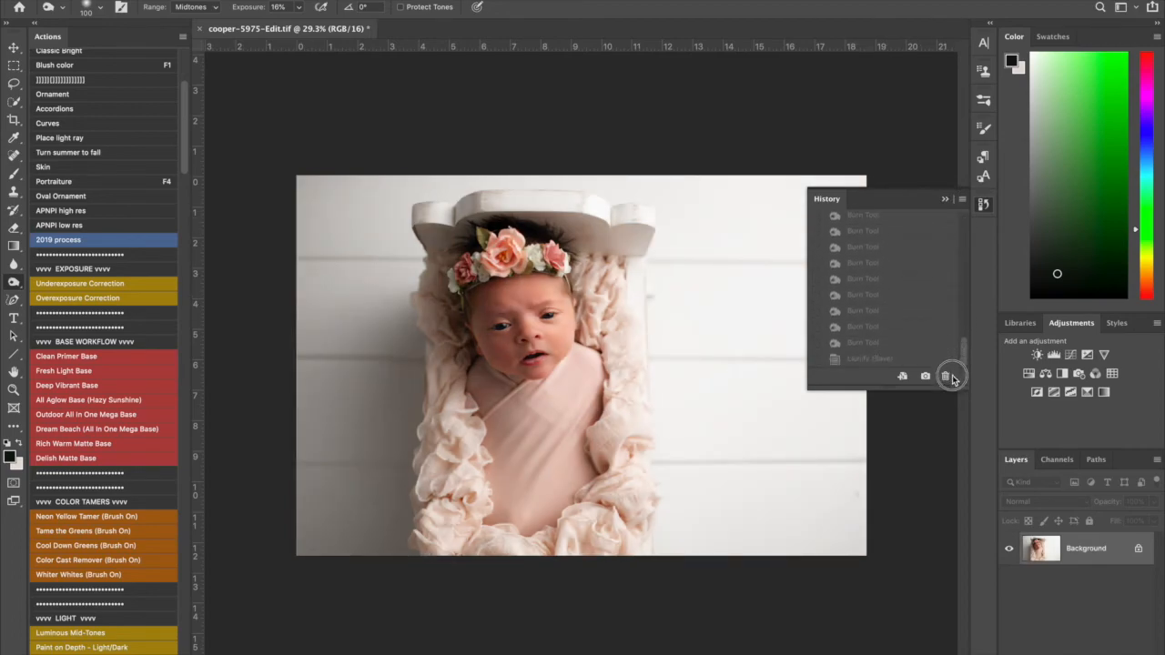
{"action": "left_click", "coordinate": [853, 360]}
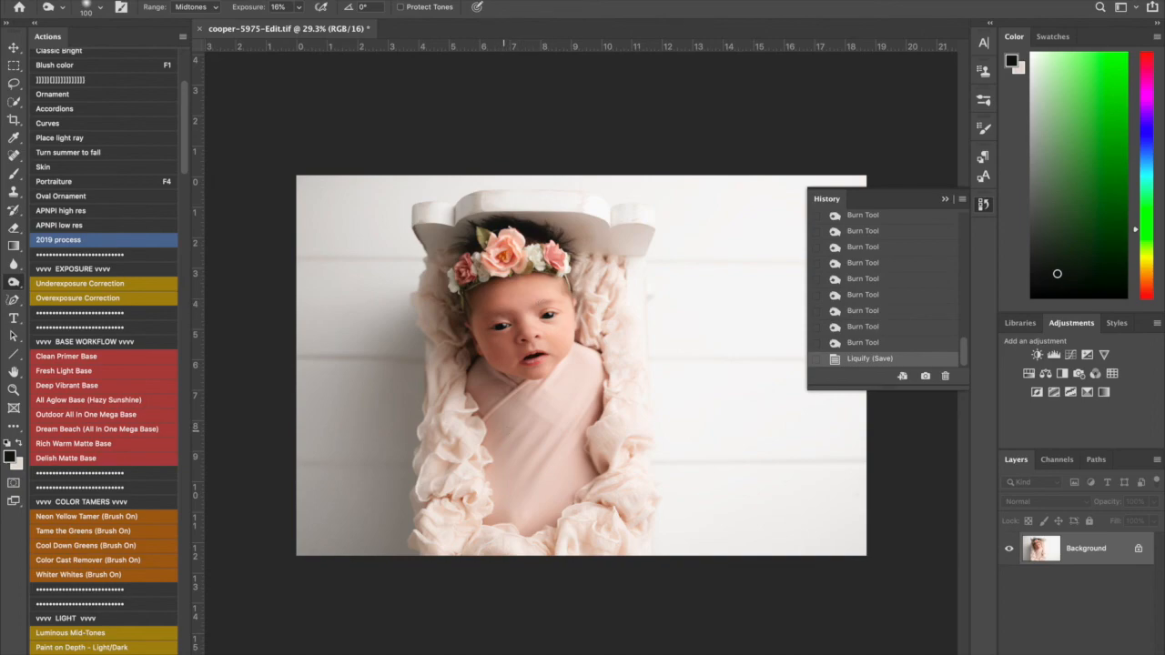
{"action": "left_click", "coordinate": [945, 198]}
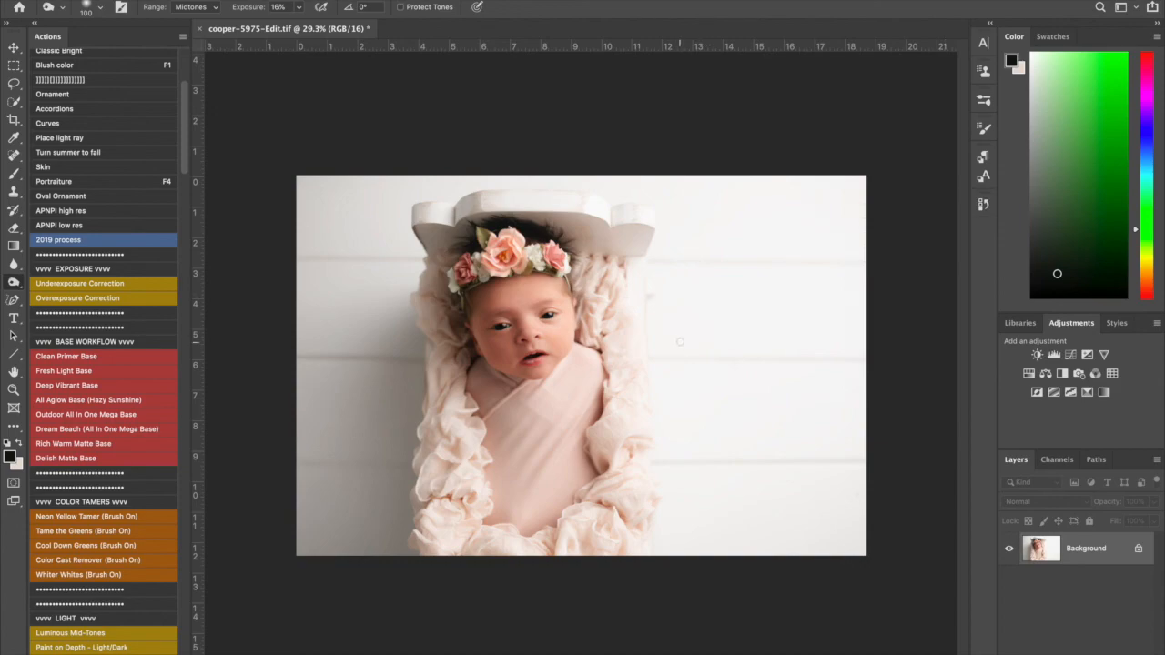